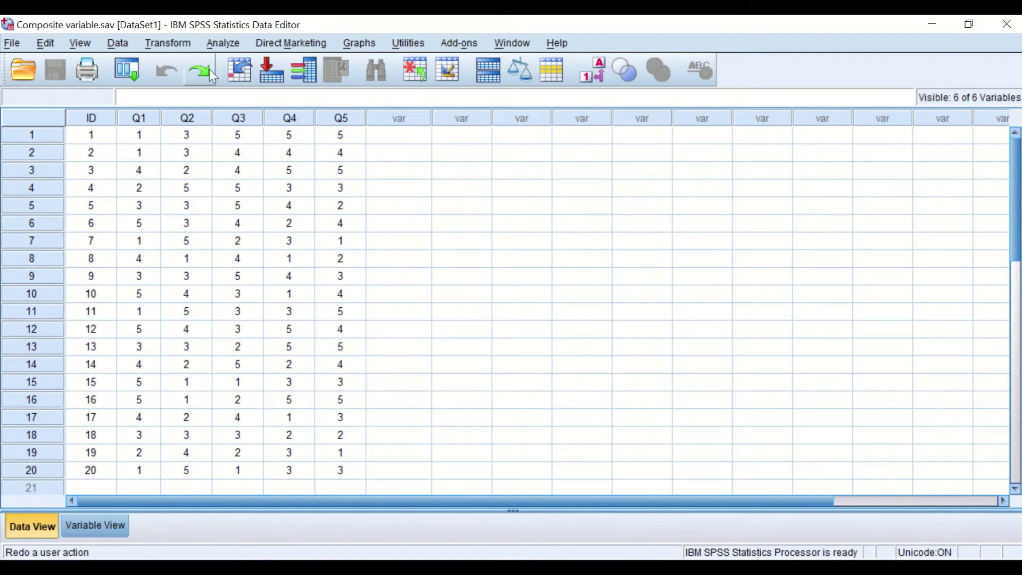
Start computing a new variable and name the target variable Sum.
left_click(166, 45)
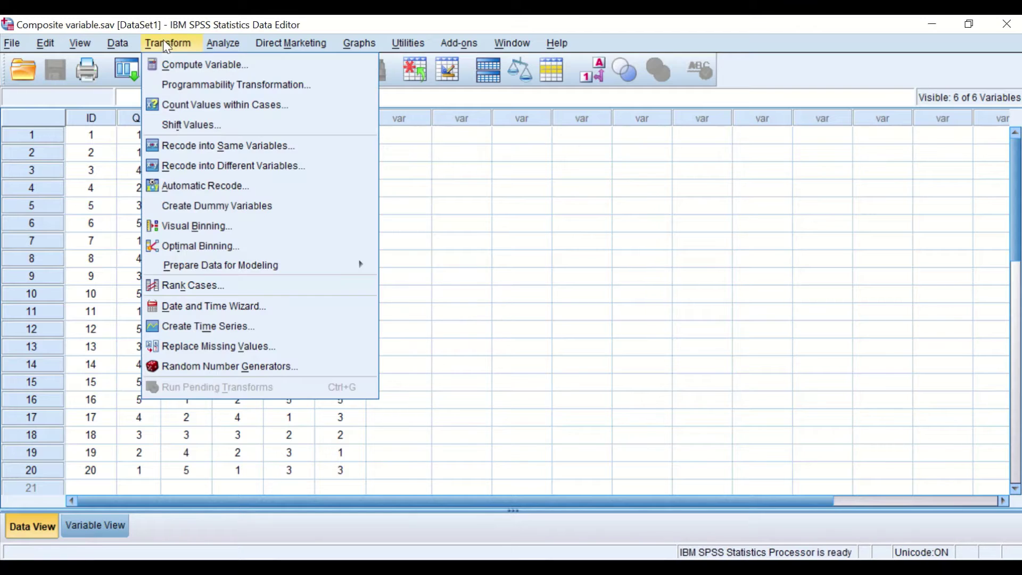
left_click(207, 65)
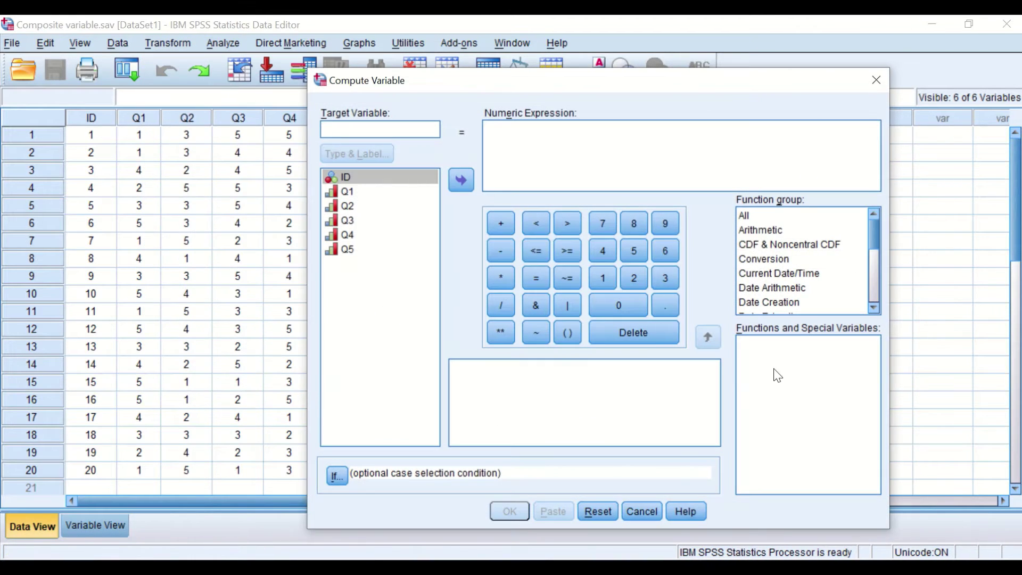
left_click_drag(655, 89, 671, 59)
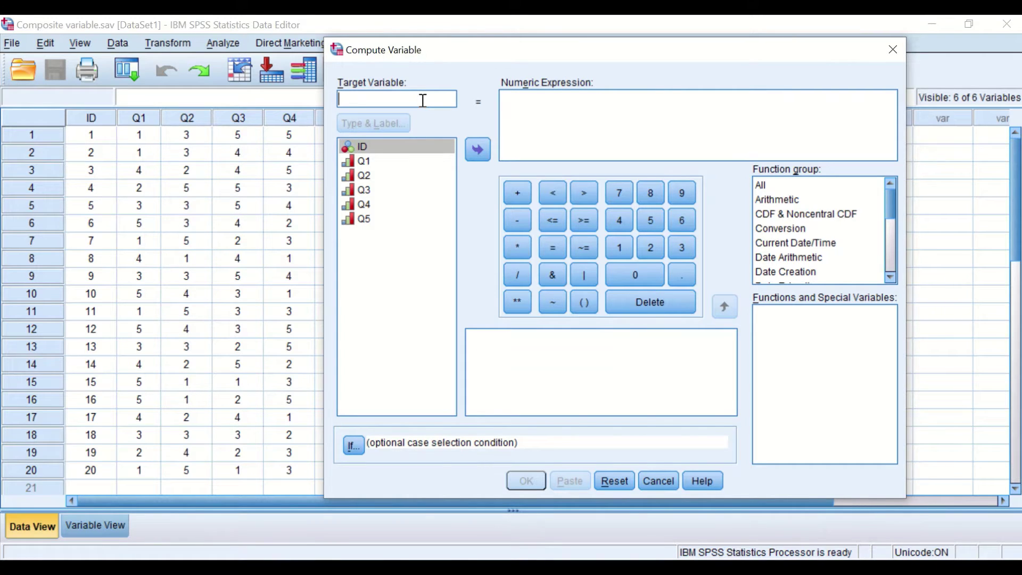
type("Sum")
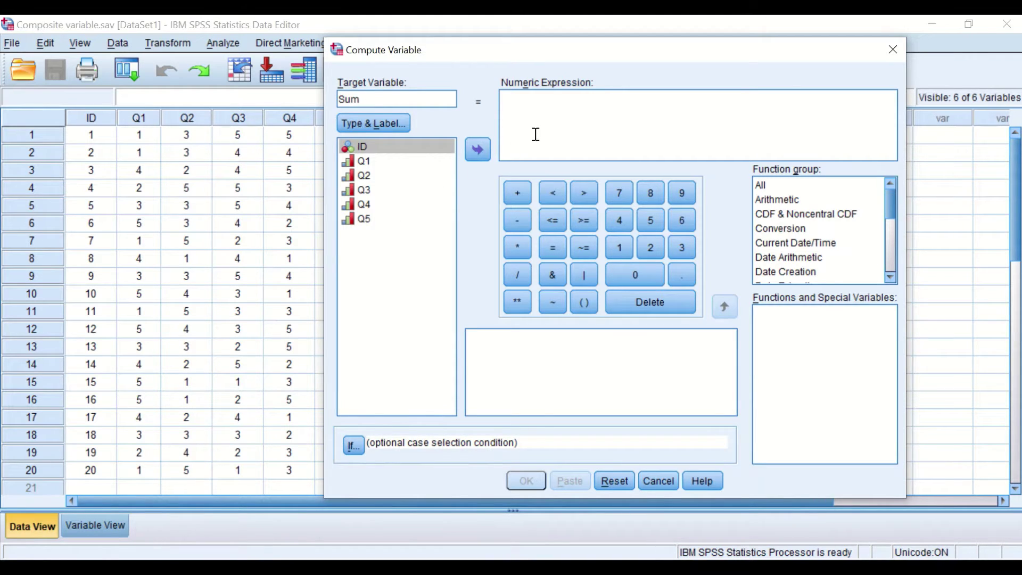
Insert the Sum function from the Statistical function group into the numeric expression.
left_click(591, 115)
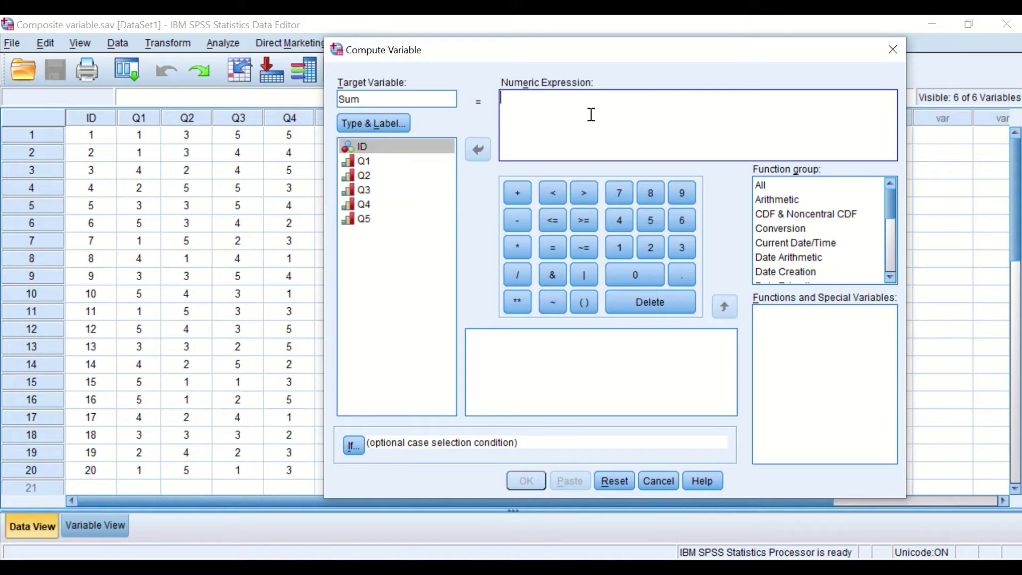
left_click(764, 184)
left_click_drag(892, 207, 879, 254)
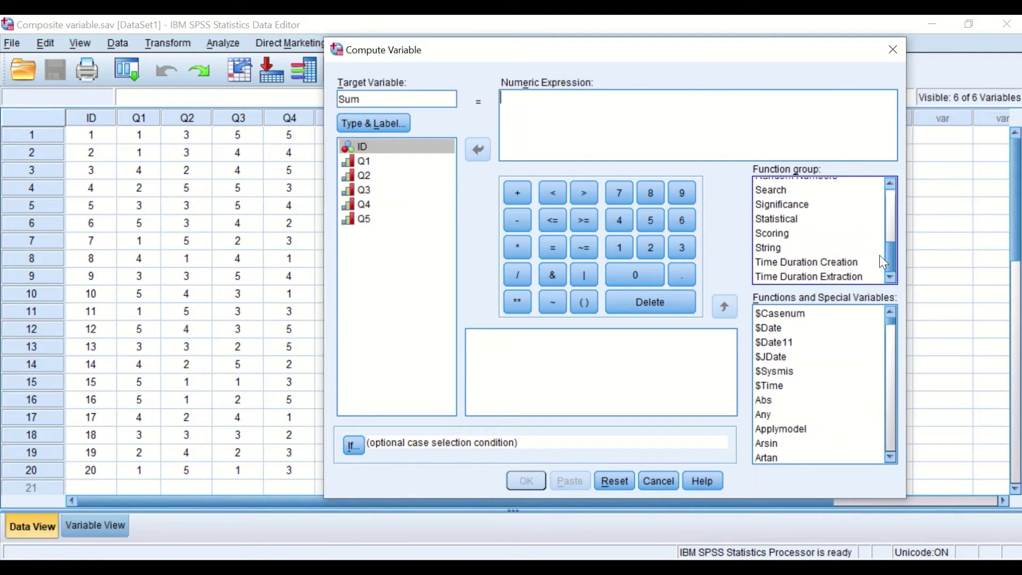
left_click(776, 205)
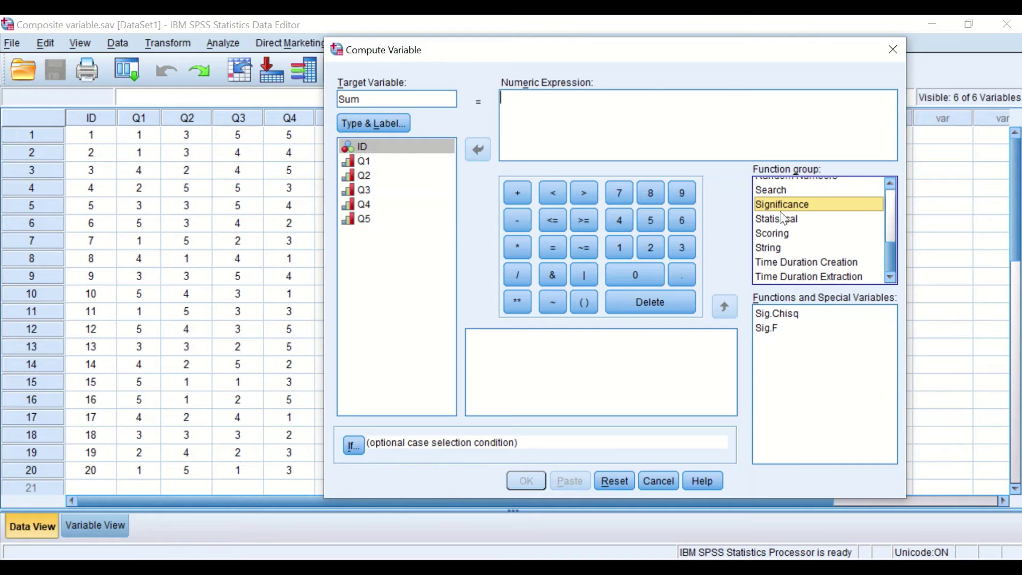
left_click(781, 218)
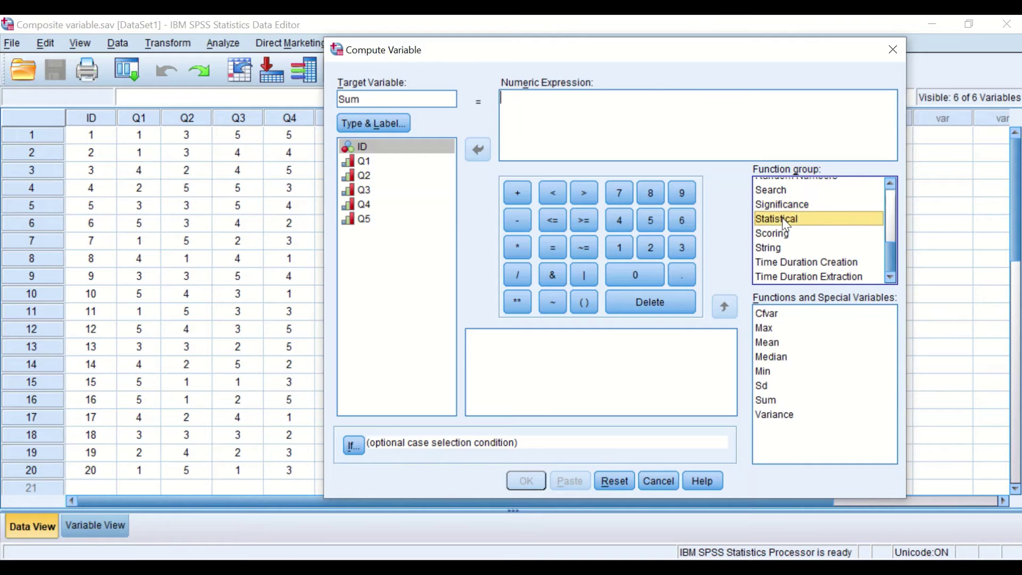
left_click(774, 400)
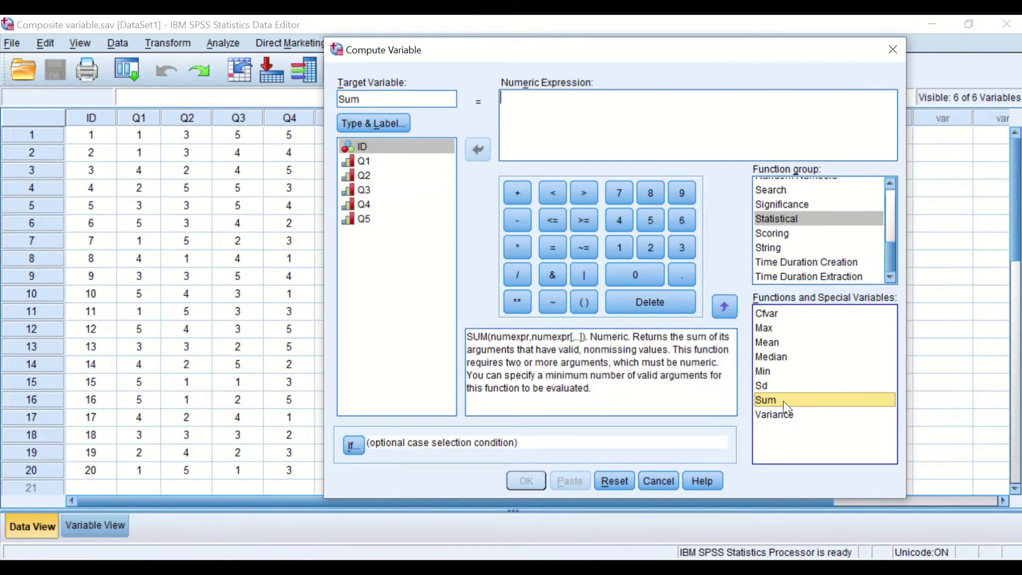
left_click_drag(784, 401, 547, 112)
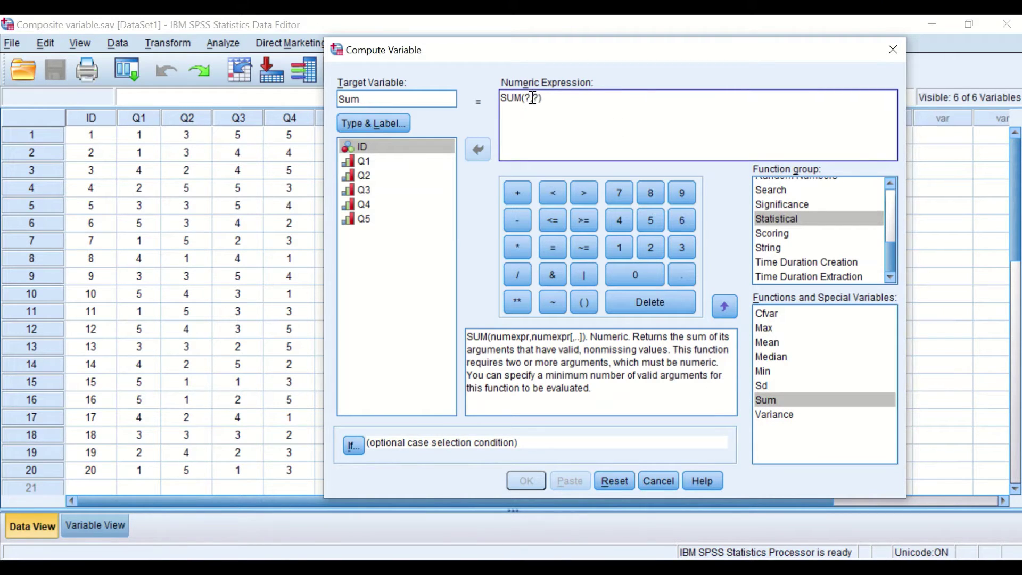
Replace the placeholder arguments of the SUM function with Q1 and Q2, separated by a comma.
left_click_drag(524, 97, 537, 101)
key("BackSpace")
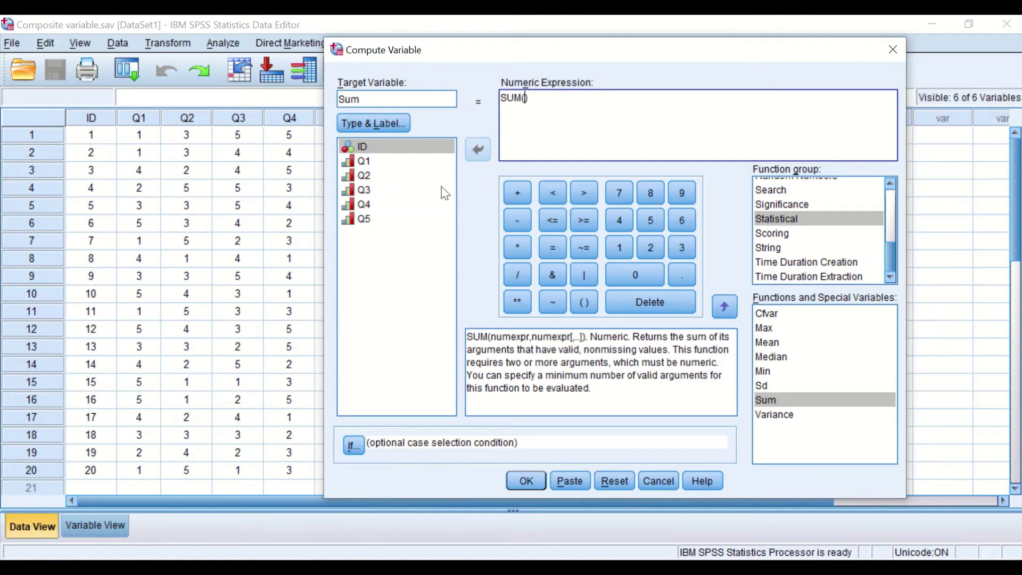
left_click(364, 161)
left_click(475, 150)
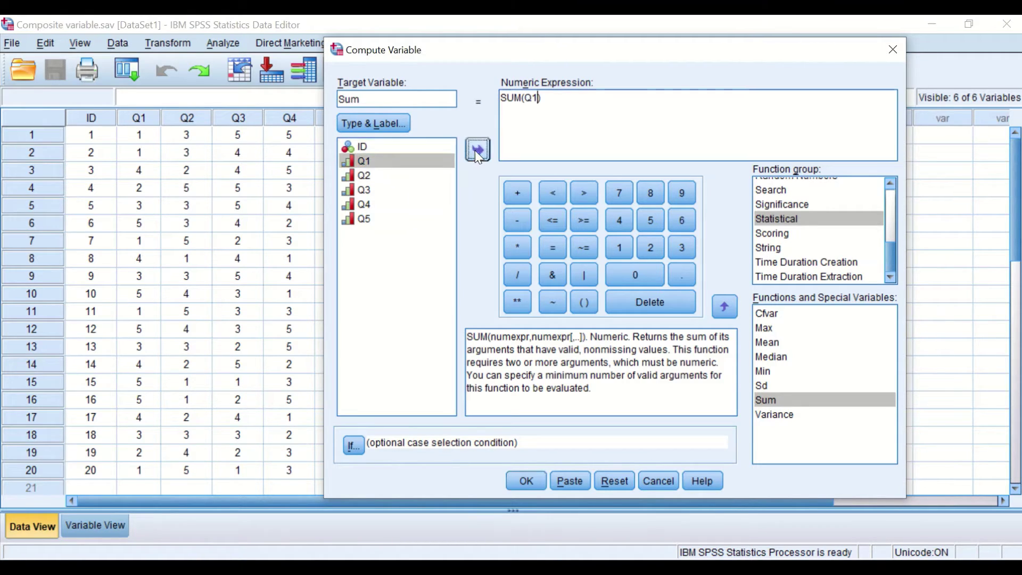
type(",")
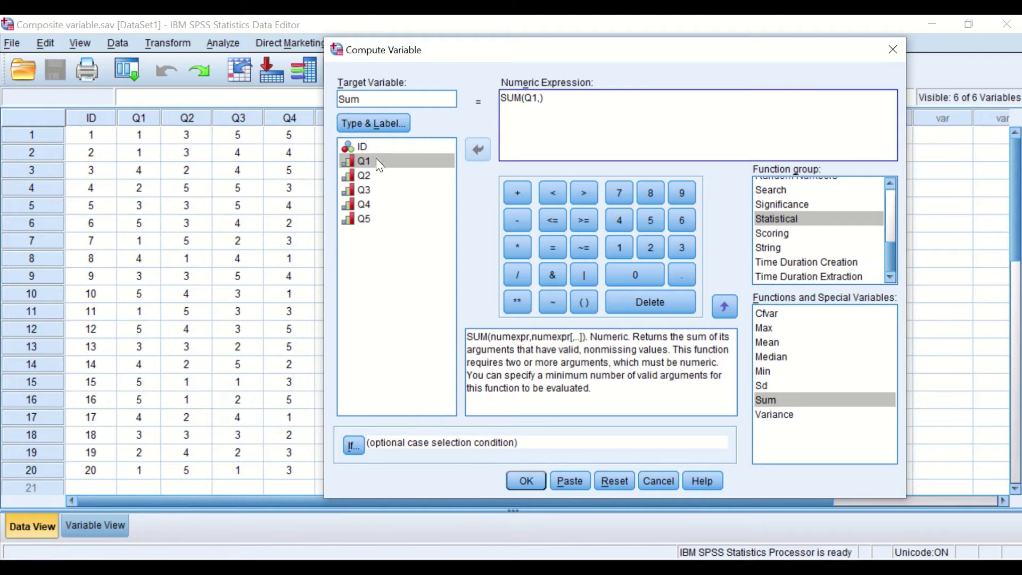
left_click(364, 176)
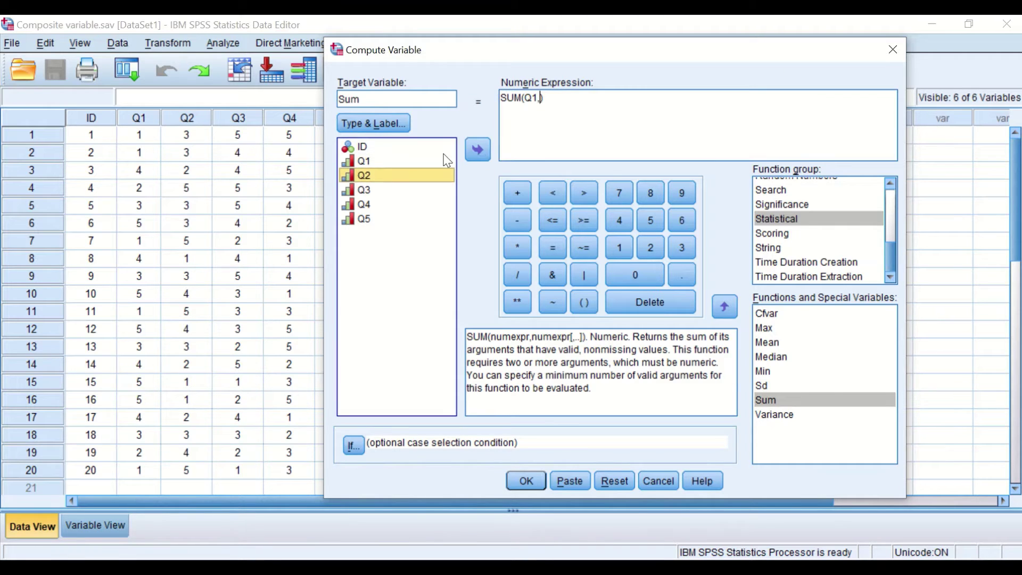
left_click(475, 149)
Add Q3, Q4 and Q5 as further comma-separated arguments so the expression reads SUM(Q1,Q2,Q3,Q4,Q5).
type(",")
left_click(361, 190)
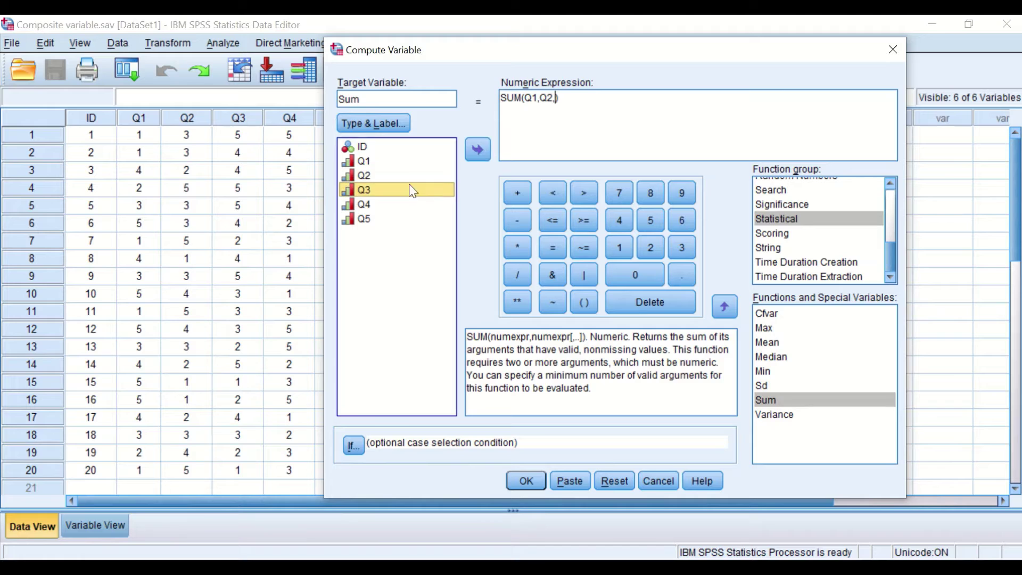
left_click(476, 149)
type(",")
left_click(364, 204)
left_click(479, 148)
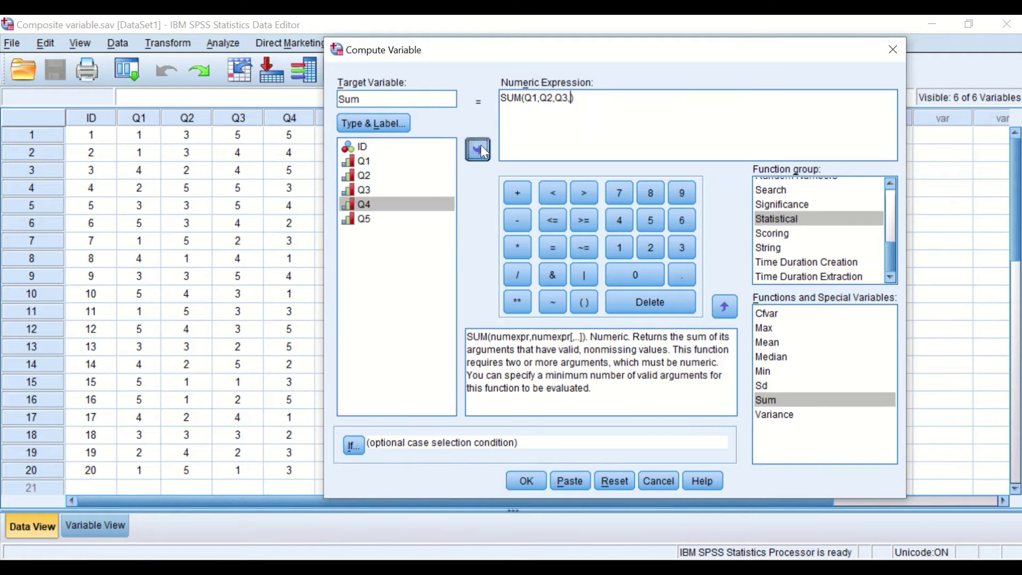
type(",")
left_click(363, 219)
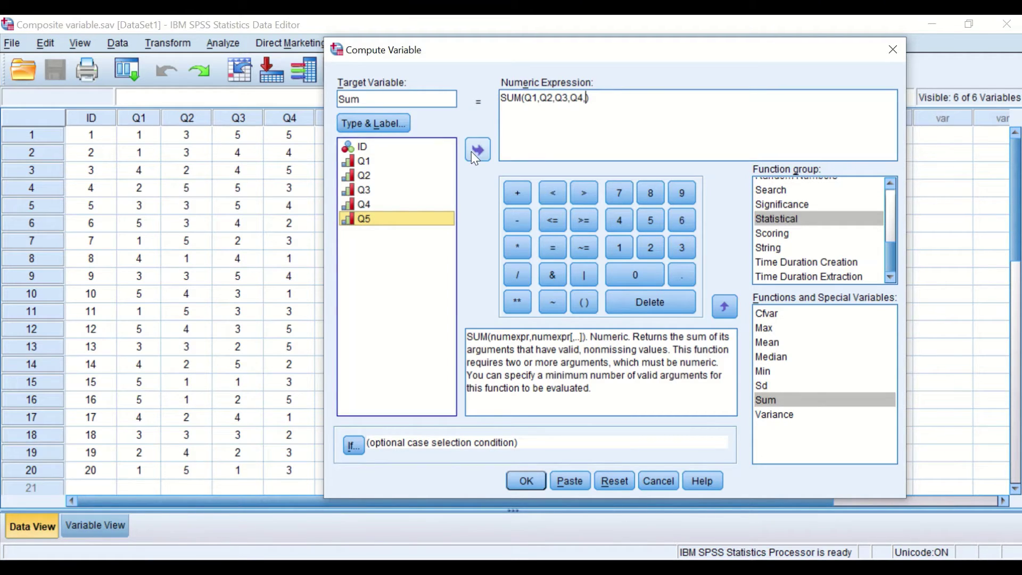
left_click(471, 151)
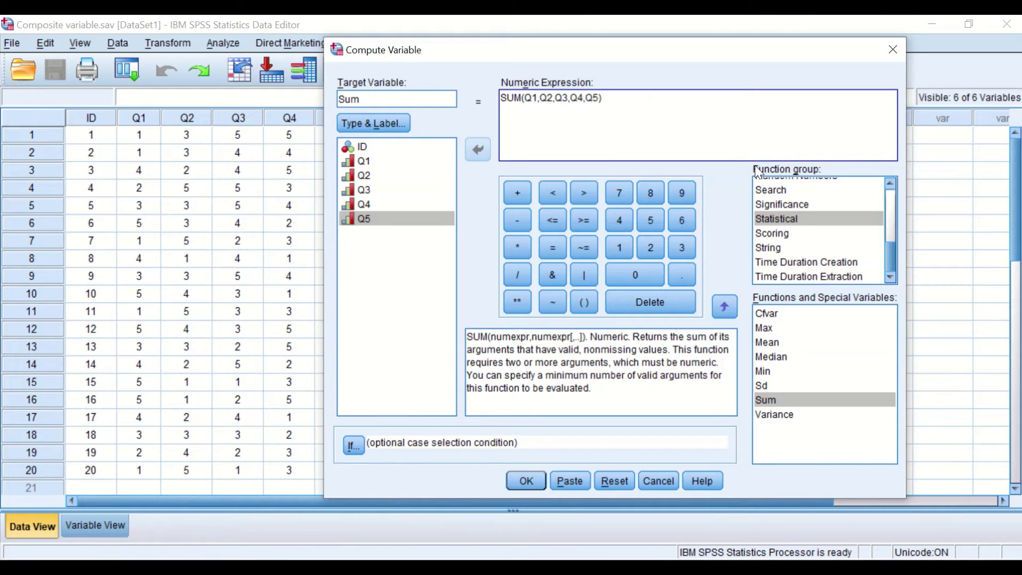
Run the Sum computation and minimize the output window to return to the data.
left_click_drag(650, 53, 755, 42)
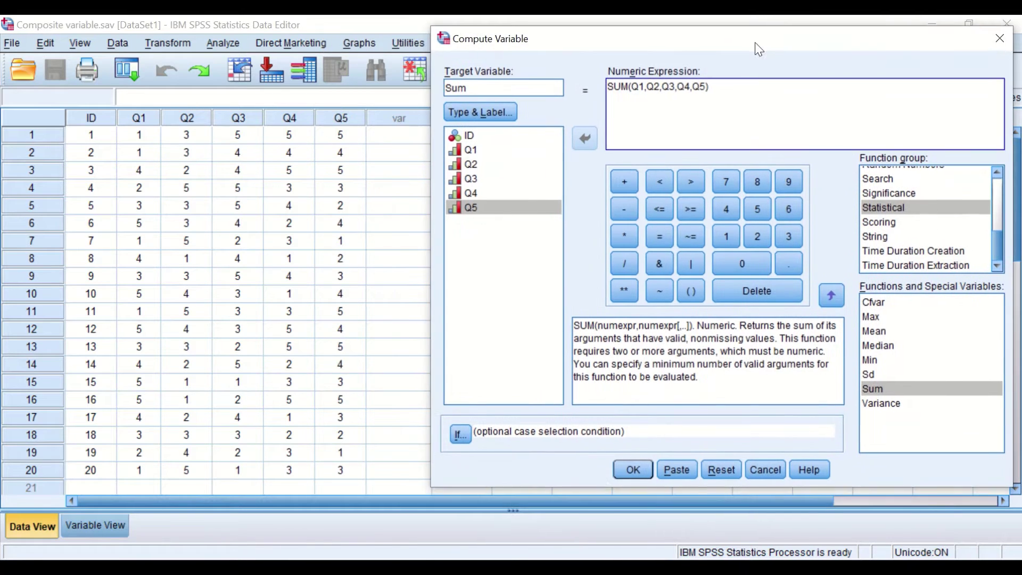
left_click(632, 469)
left_click(932, 25)
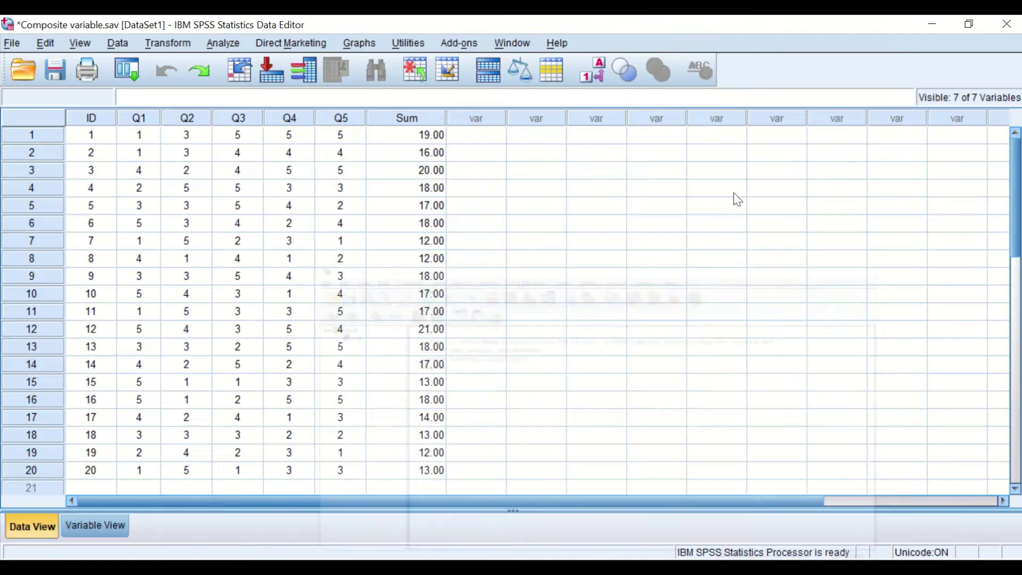
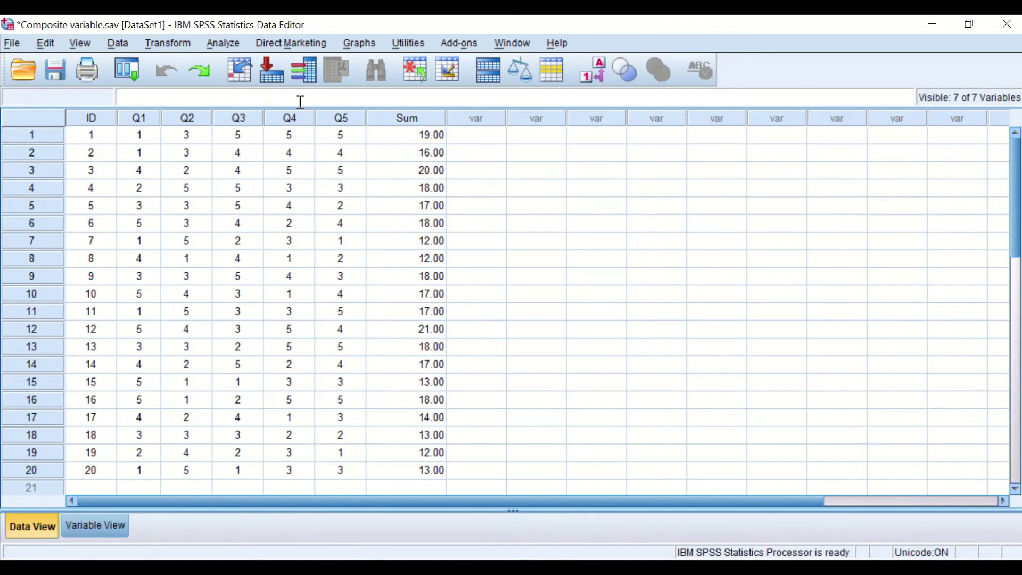
Start another variable computation, reset the previous settings and name the target variable CompositeV.
left_click(173, 45)
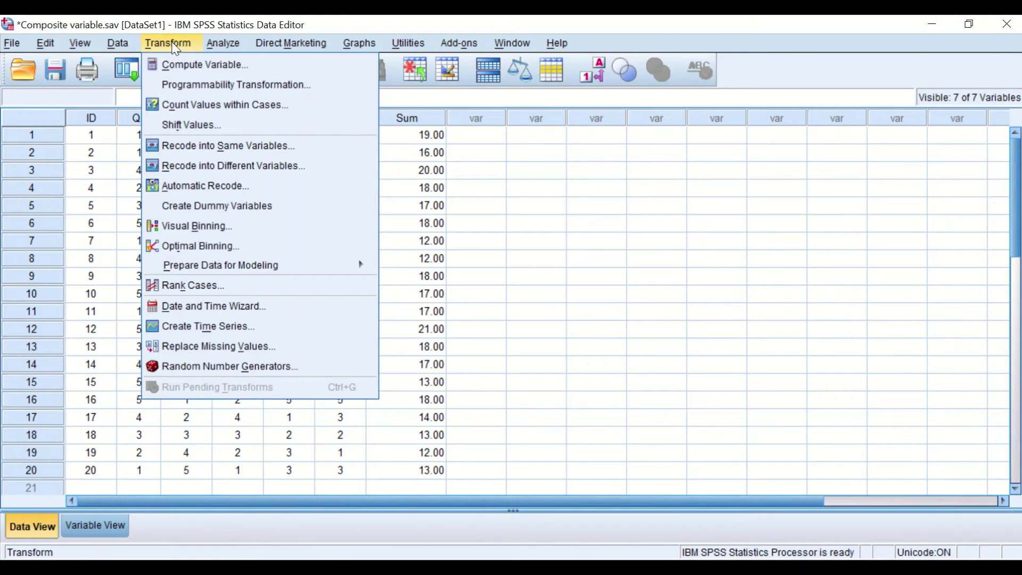
left_click(187, 65)
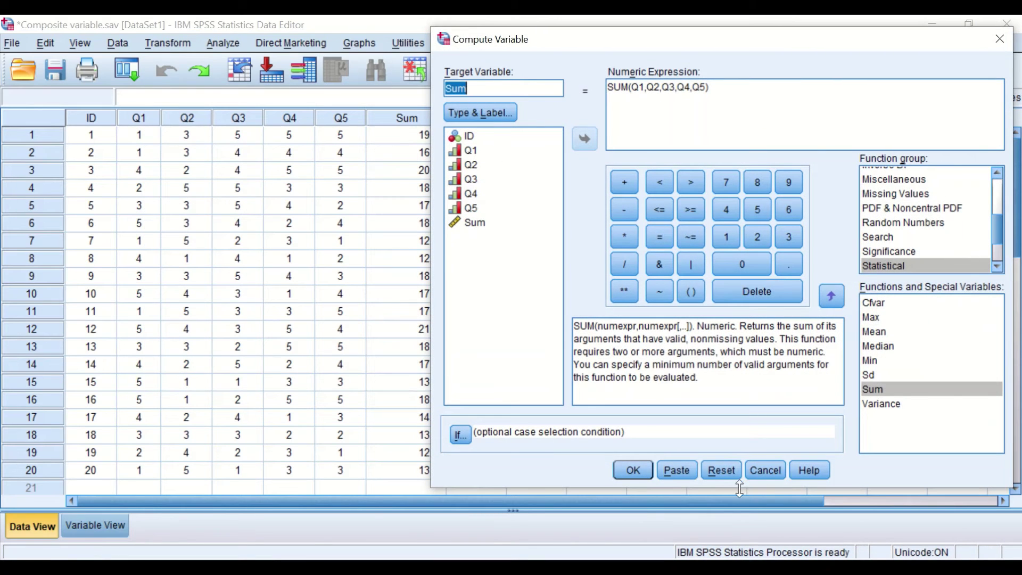
left_click(720, 471)
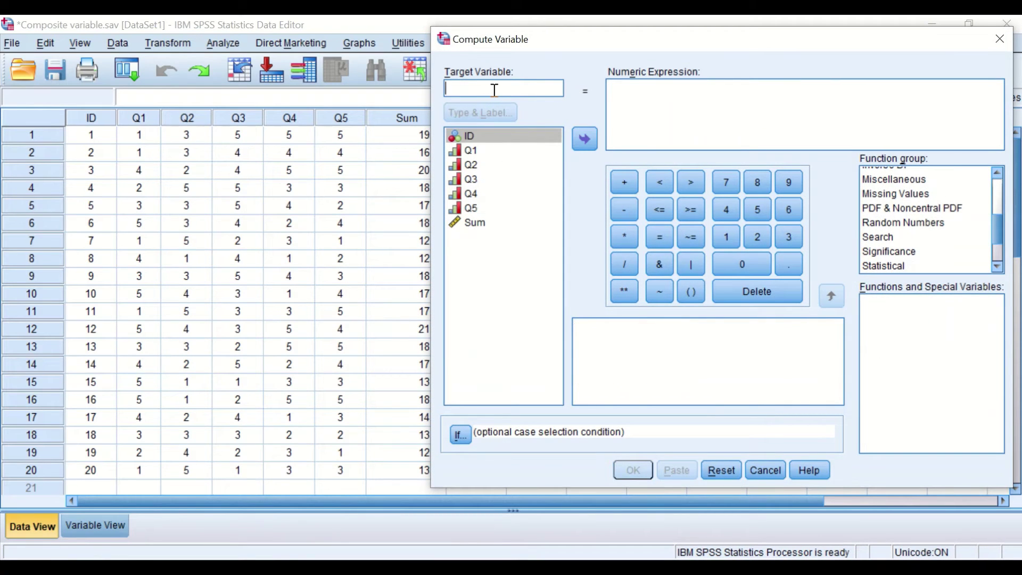
type("Co")
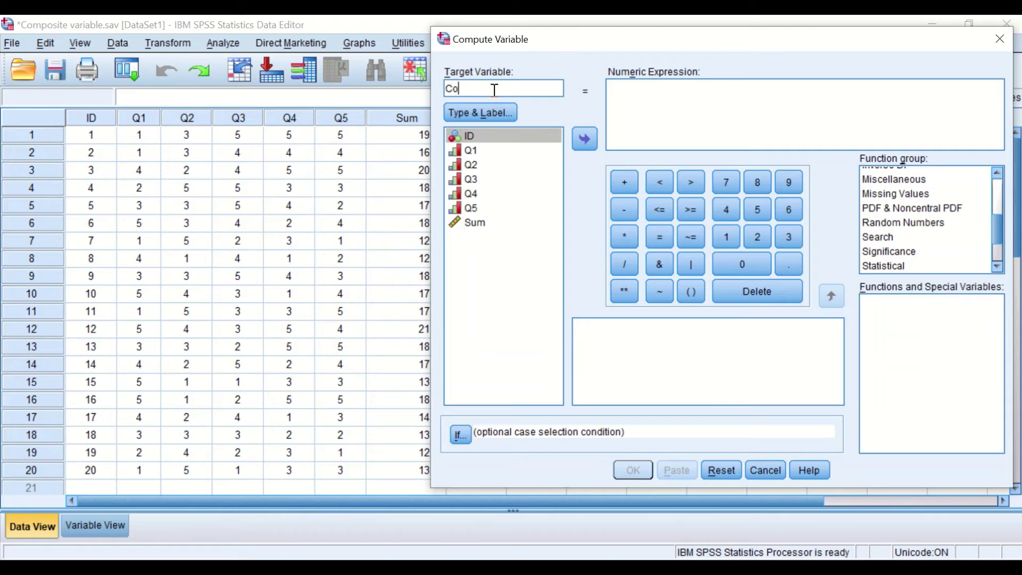
type("mpositeV")
left_click_drag(852, 46, 716, 46)
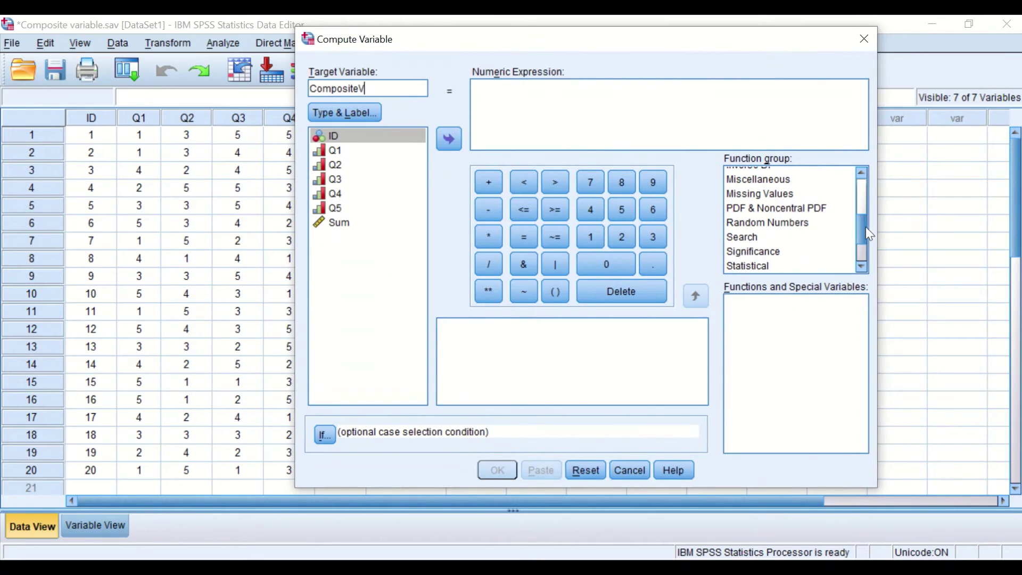
Insert the Mean function from the Statistical function group into the numeric expression.
left_click_drag(866, 233, 858, 182)
left_click(734, 176)
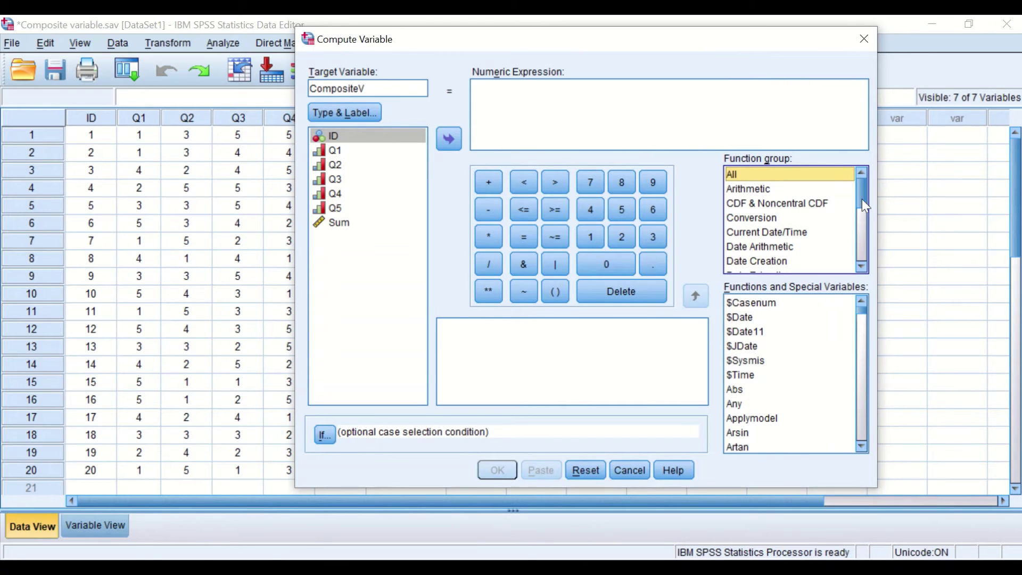
left_click_drag(864, 194, 857, 233)
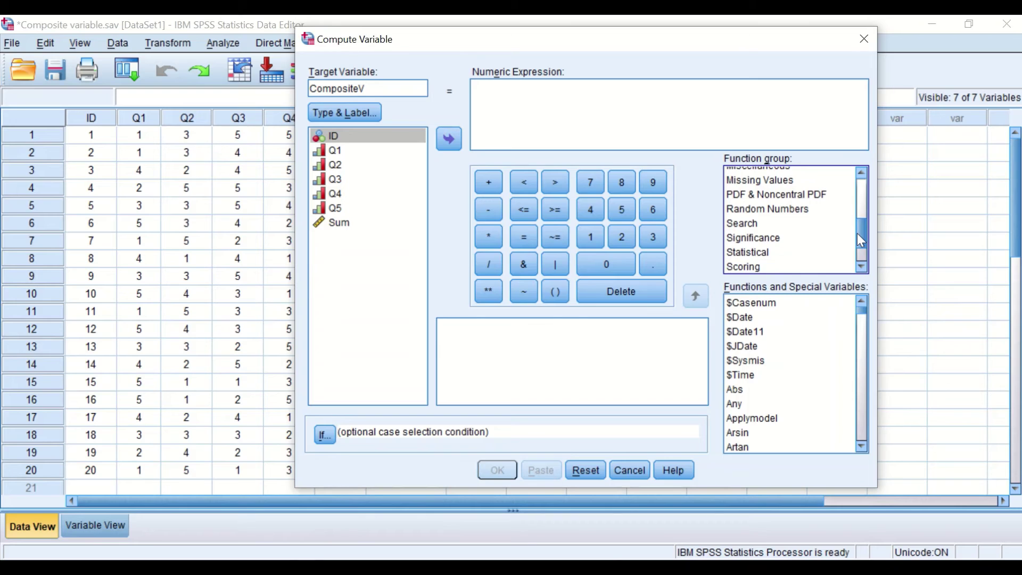
left_click(765, 250)
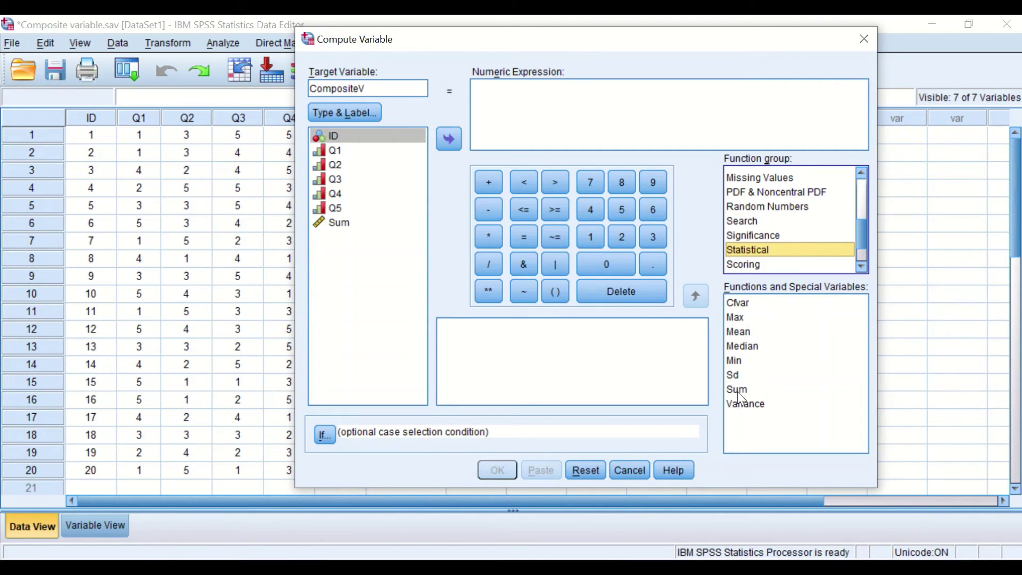
left_click_drag(734, 332, 543, 100)
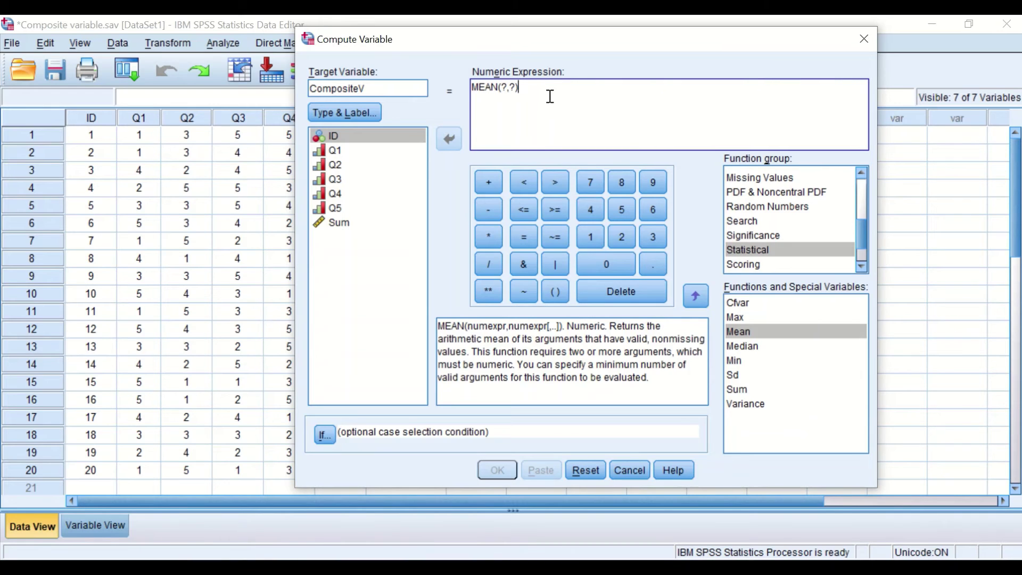
Replace the placeholder arguments of the MEAN function with Q1 and Q2, separated by a comma.
left_click(524, 94)
left_click_drag(501, 88, 509, 88)
key("BackSpace")
left_click(337, 149)
left_click(339, 151)
left_click(447, 141)
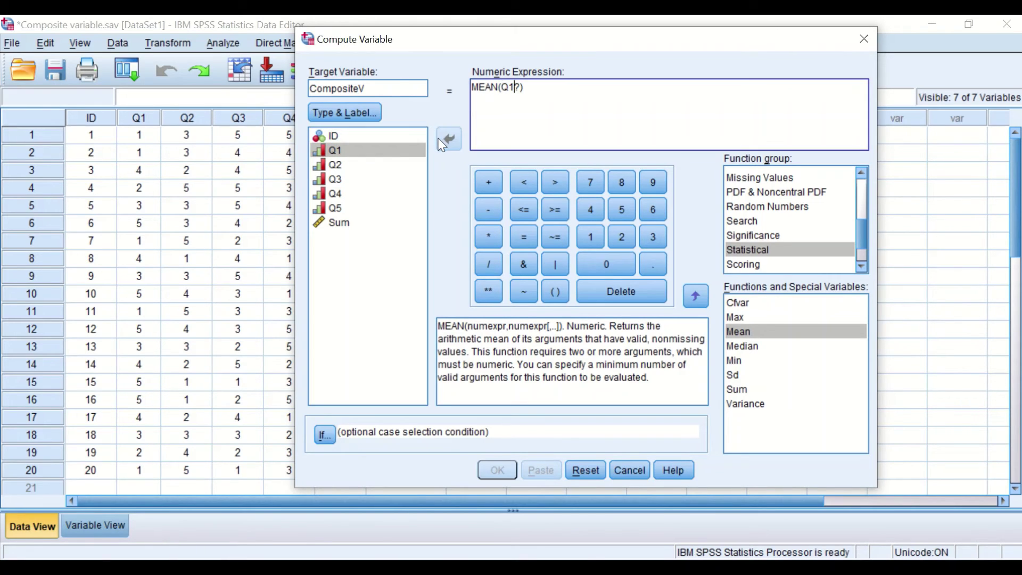
key("BackSpace")
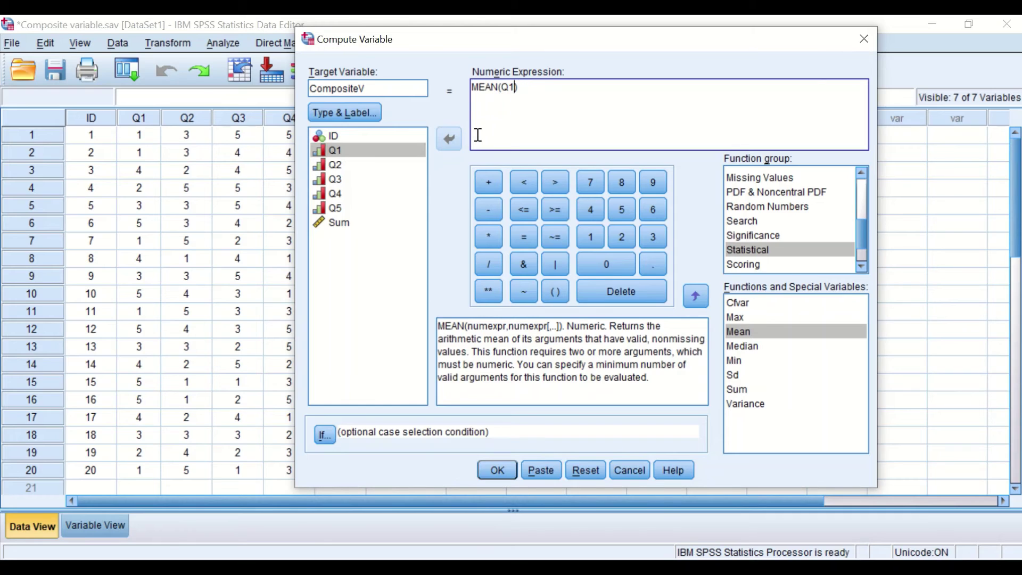
type(",")
left_click(338, 165)
left_click(448, 139)
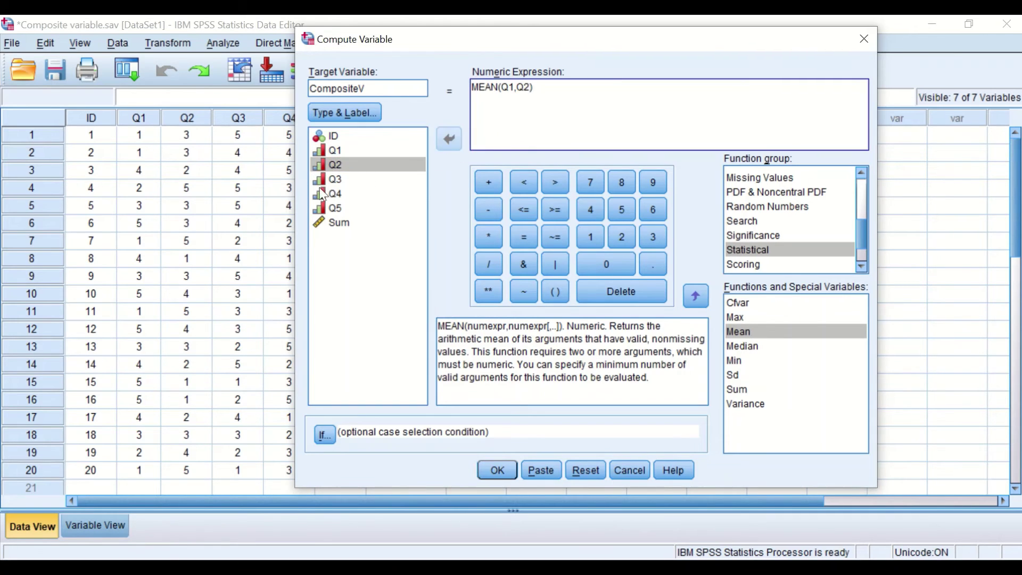
Add Q3 and Q4 to the MEAN function and separate its arguments with commas.
left_click(360, 178)
left_click(448, 139)
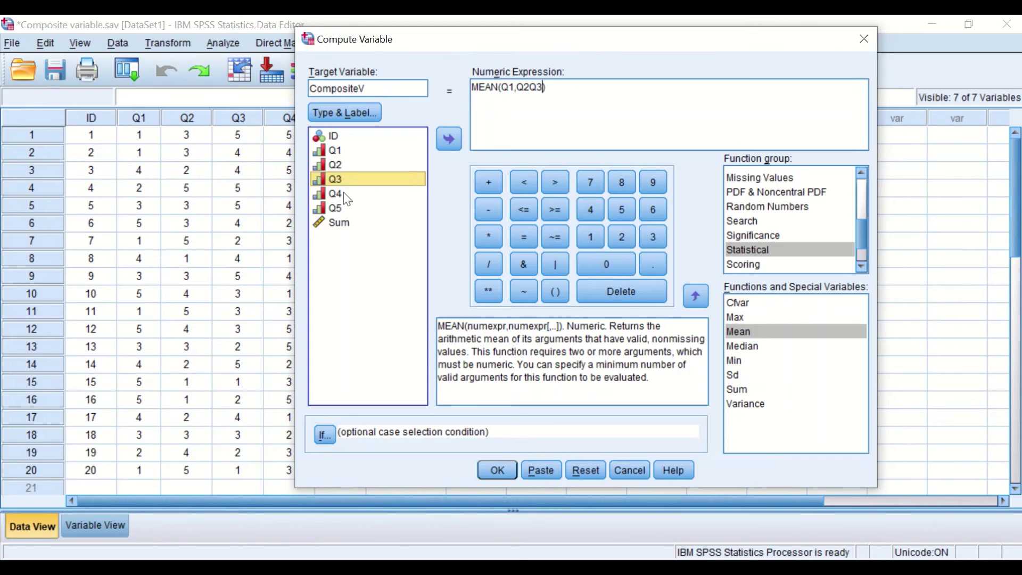
left_click(343, 193)
left_click(455, 143)
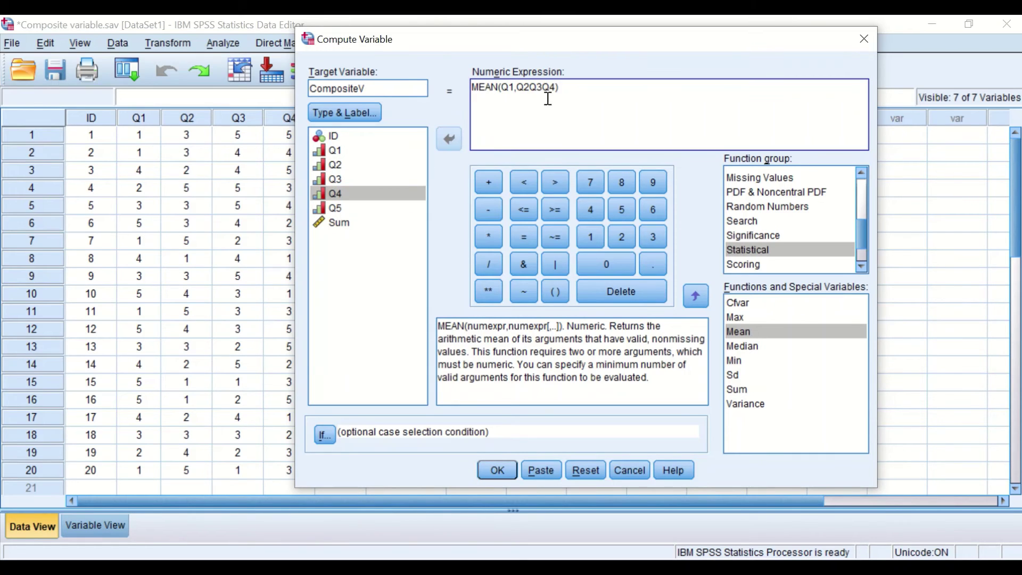
left_click(530, 86)
type(",")
left_click(546, 87)
type(",Q3,")
Add Q5 as the last MEAN argument, then run the CompositeV computation and minimize the output window.
left_click(336, 206)
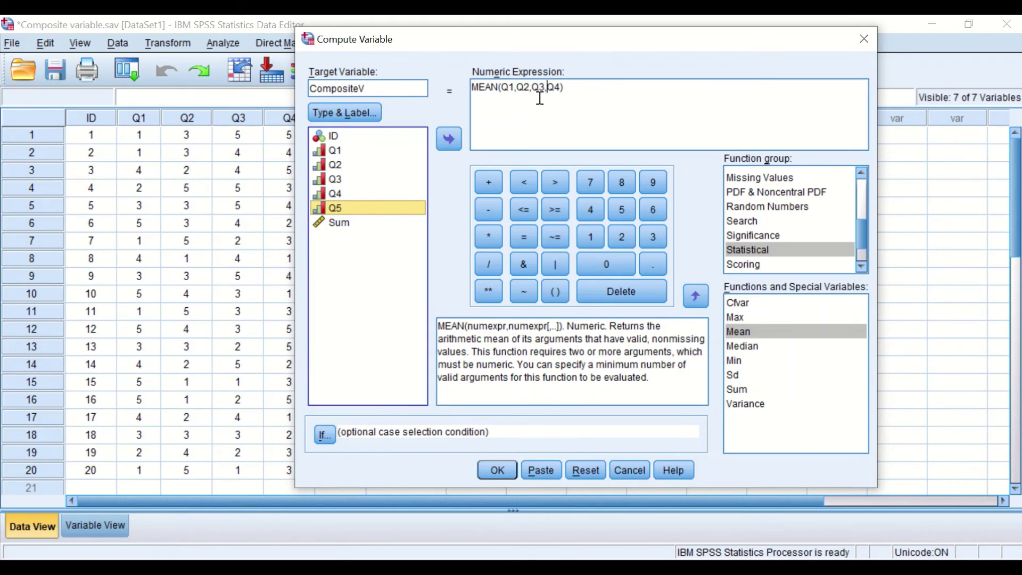
left_click(557, 87)
type(",")
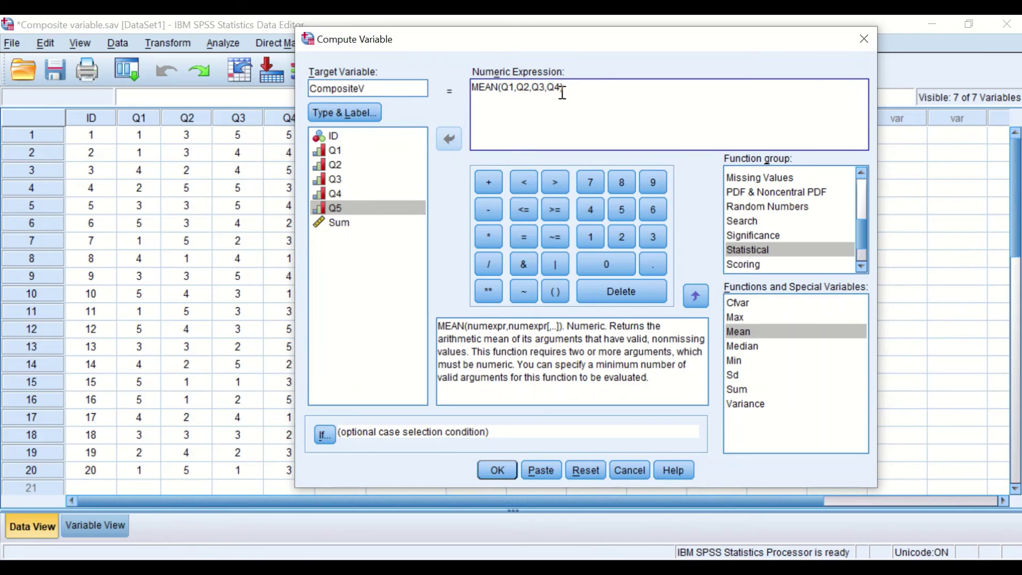
left_click(361, 207)
left_click(449, 139)
left_click(494, 474)
left_click(937, 27)
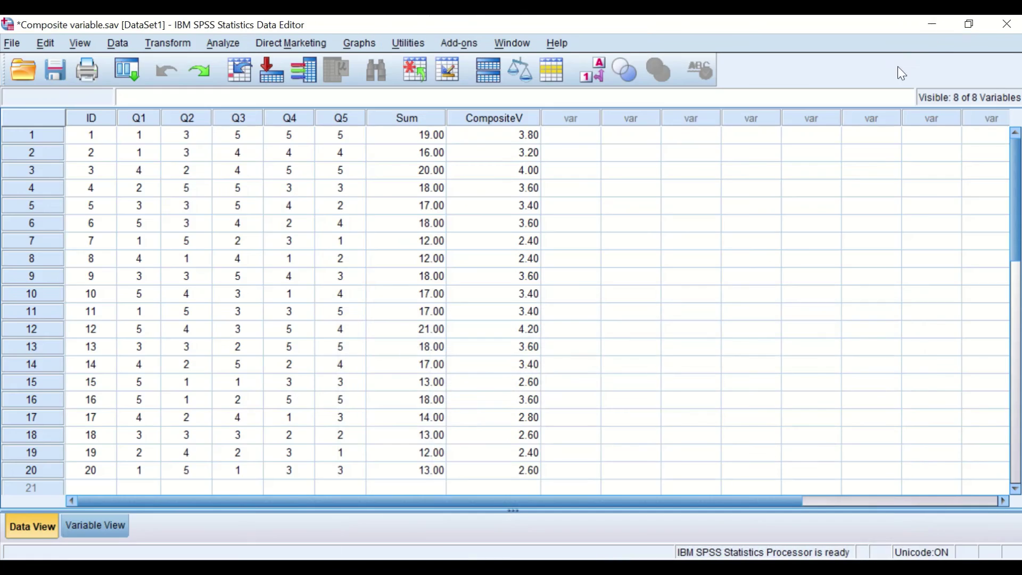